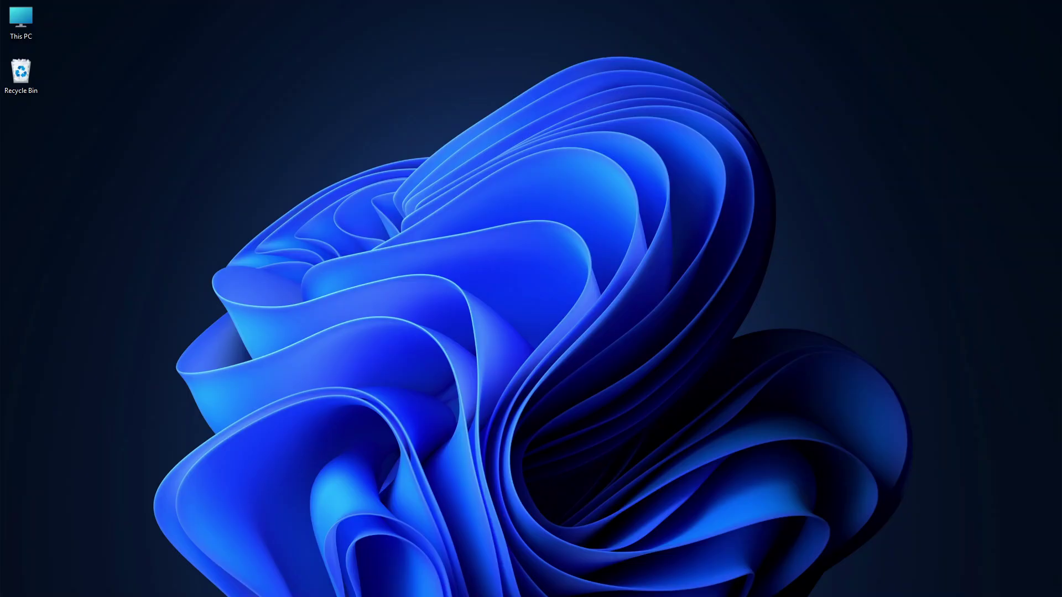
# Launch Settings from the Start menu and go to Network & internet > VPN
pyautogui.press('super')
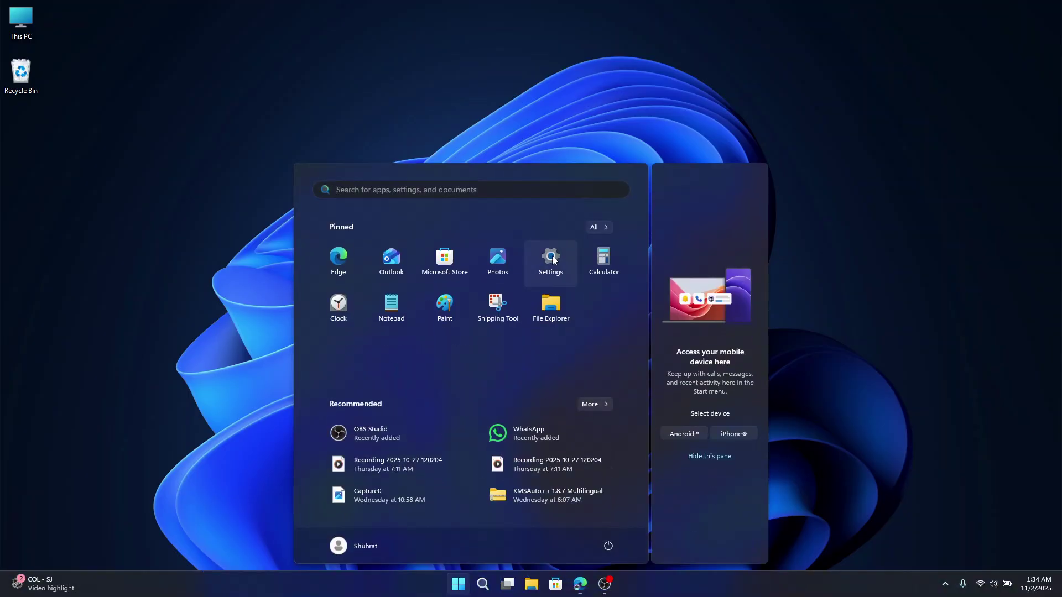
pyautogui.click(550, 258)
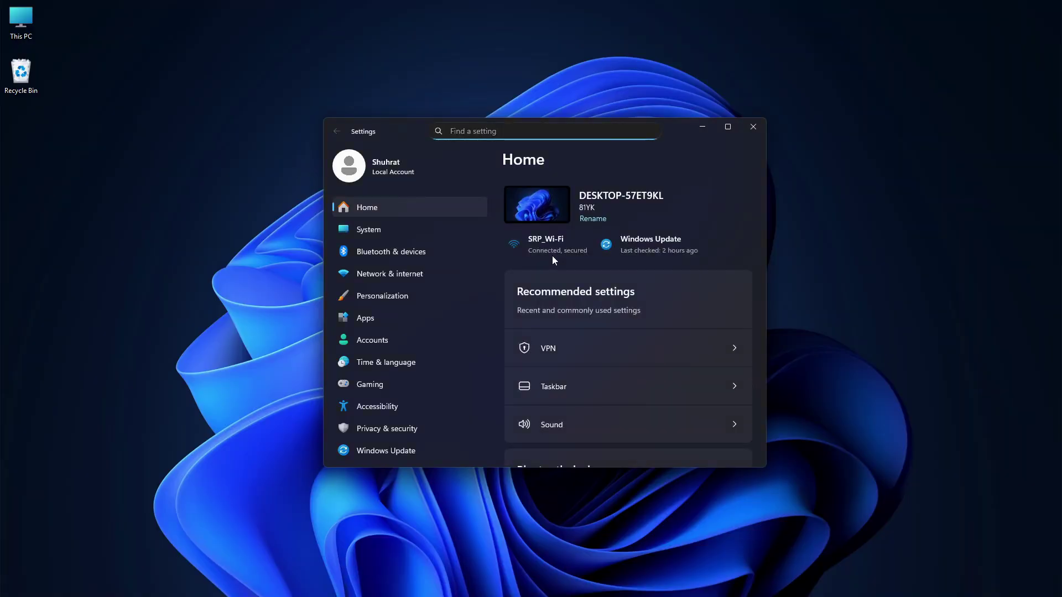
pyautogui.click(396, 275)
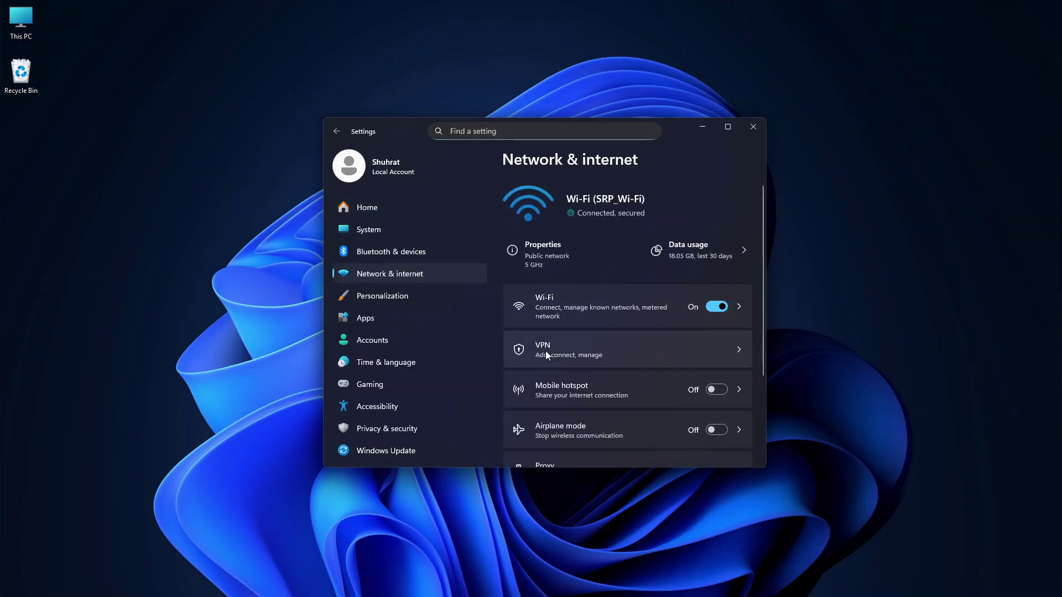
pyautogui.click(545, 352)
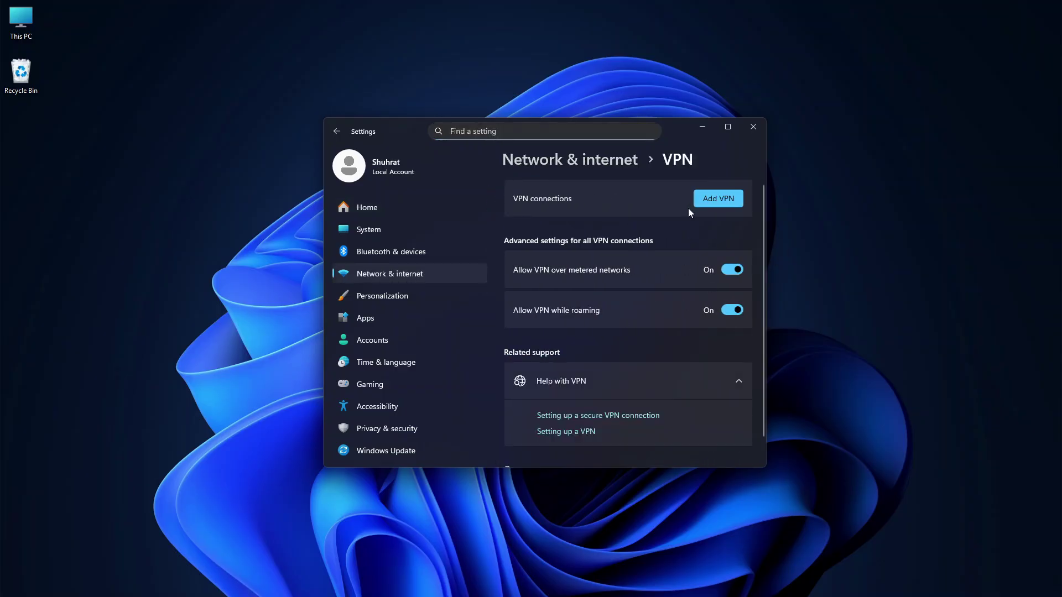
# Begin a new VPN connection and enter 'MyVPN' as its connection name
pyautogui.click(726, 198)
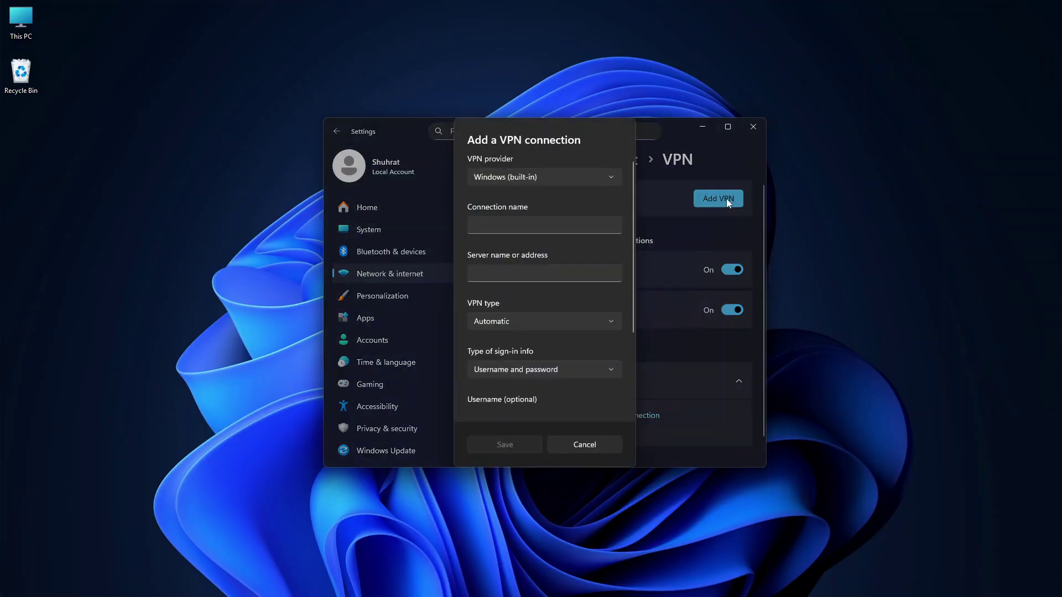
pyautogui.click(513, 224)
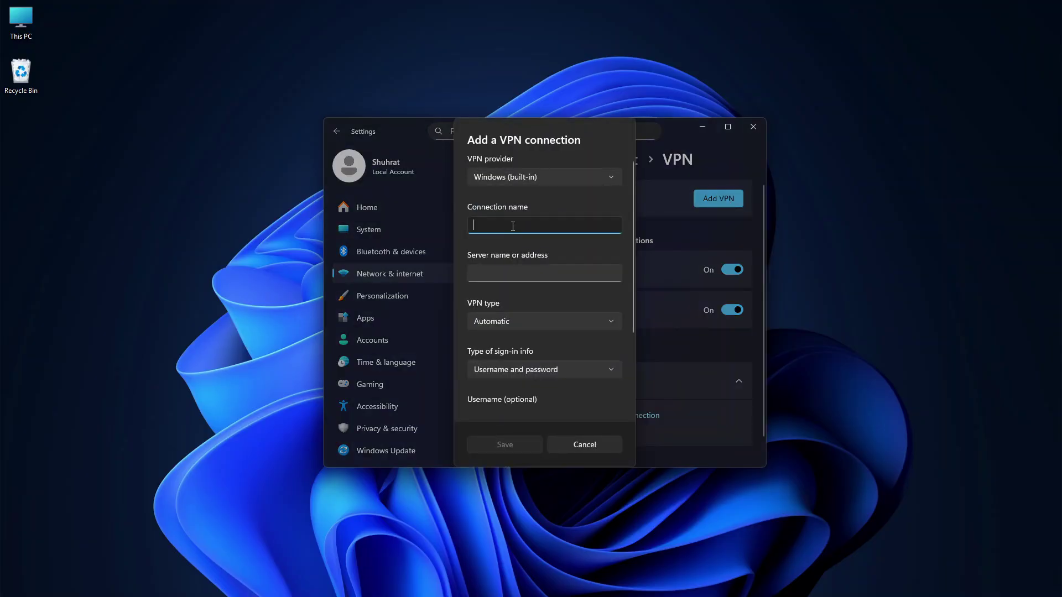
pyautogui.write('MyVPN')
pyautogui.press('BackSpace')
pyautogui.write('N')
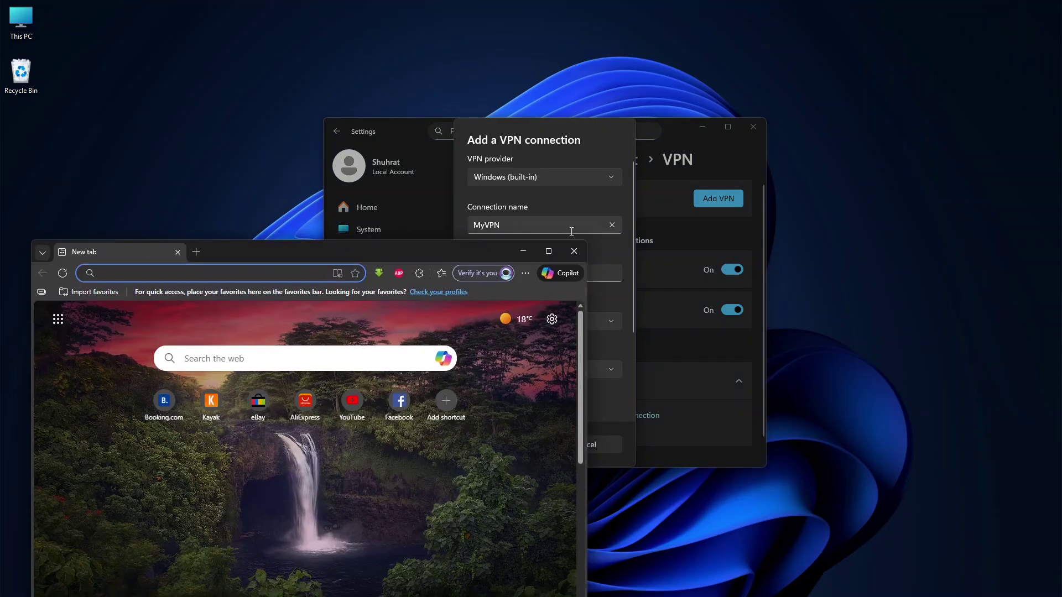
# Maximize Edge and load the vpnbook.com website
pyautogui.click(553, 253)
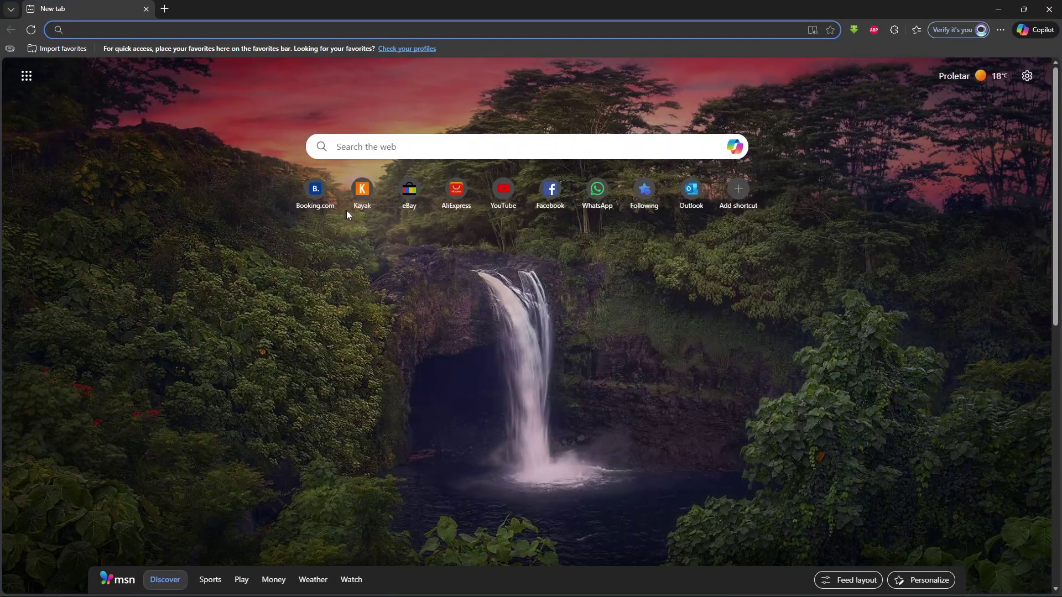
pyautogui.write('vp')
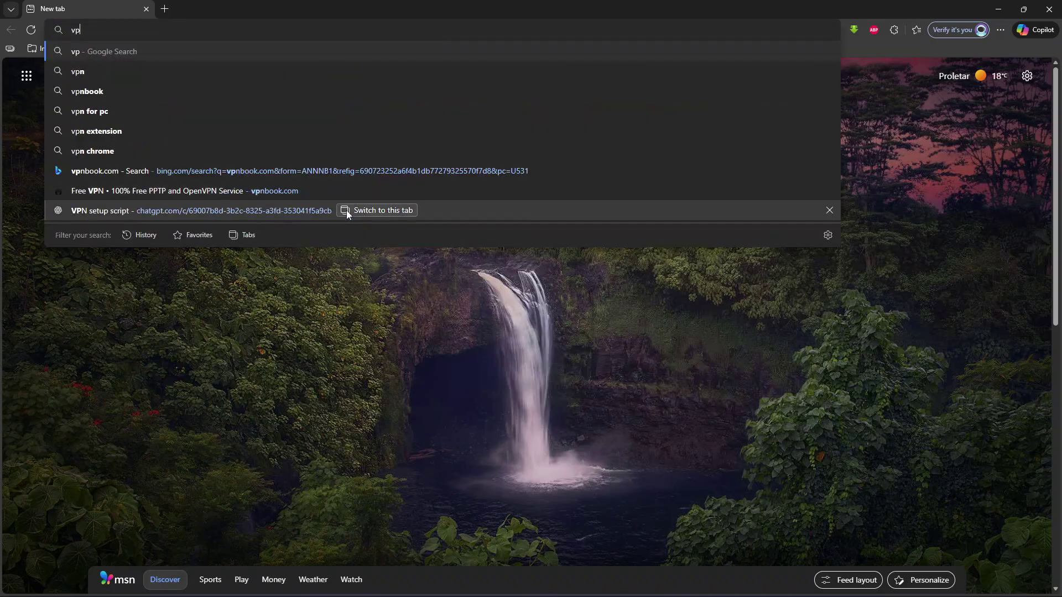
pyautogui.write('nbook')
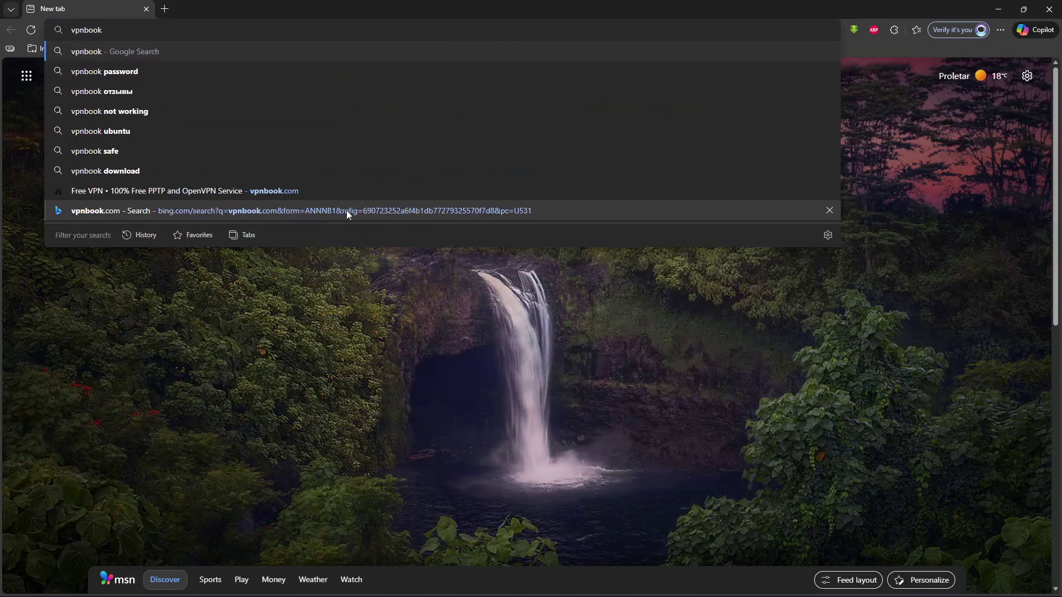
pyautogui.write('.com')
pyautogui.press('Down')
pyautogui.press('Return')
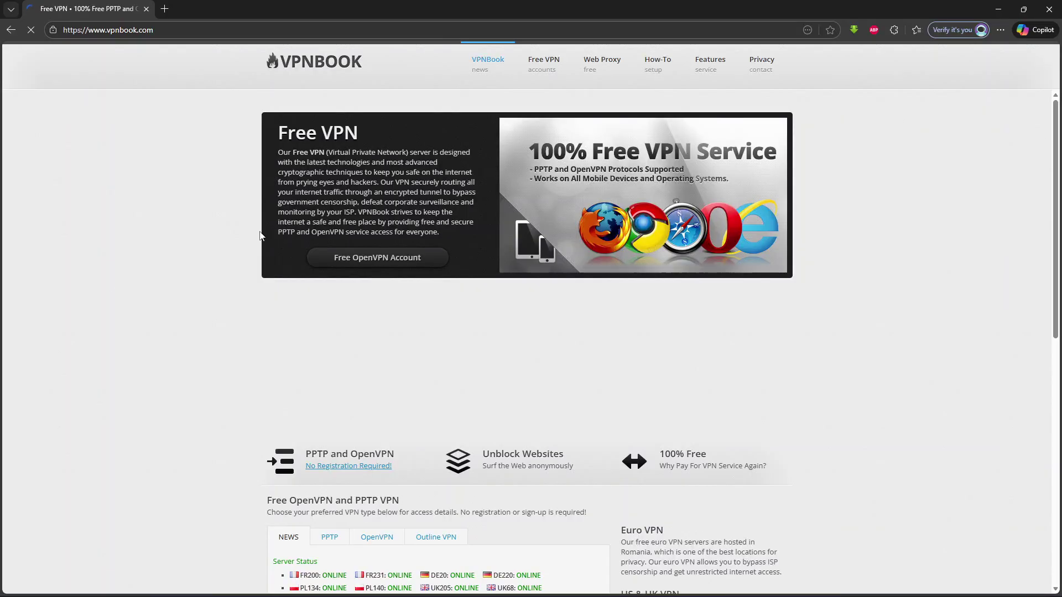
# Show the PPTP server list and select the Canada address CA149.vpnbook.com
pyautogui.scroll(-2, 449, 399)
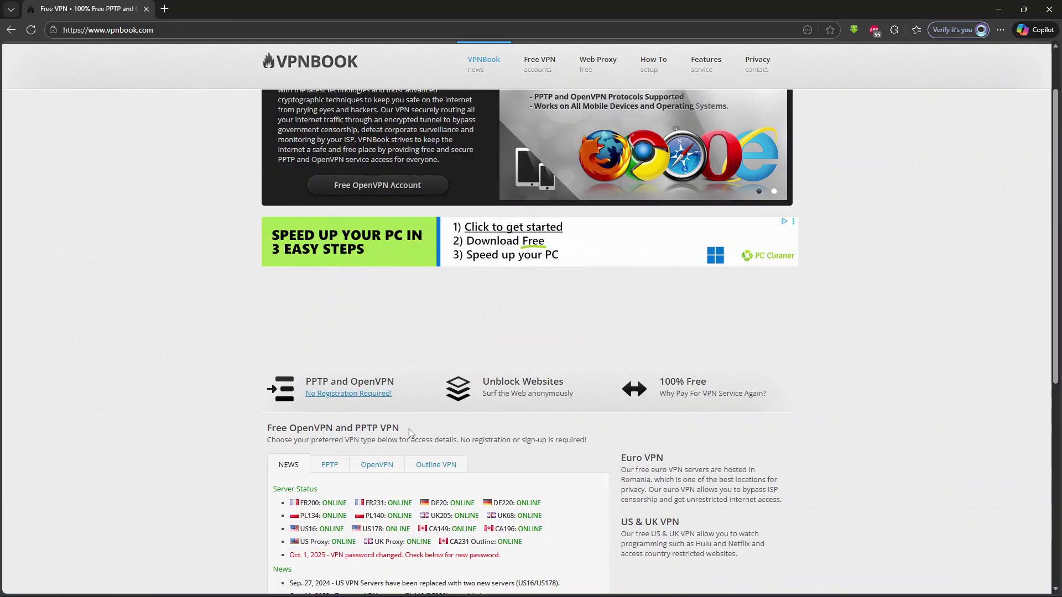
pyautogui.click(333, 463)
pyautogui.scroll(-3, 348, 447)
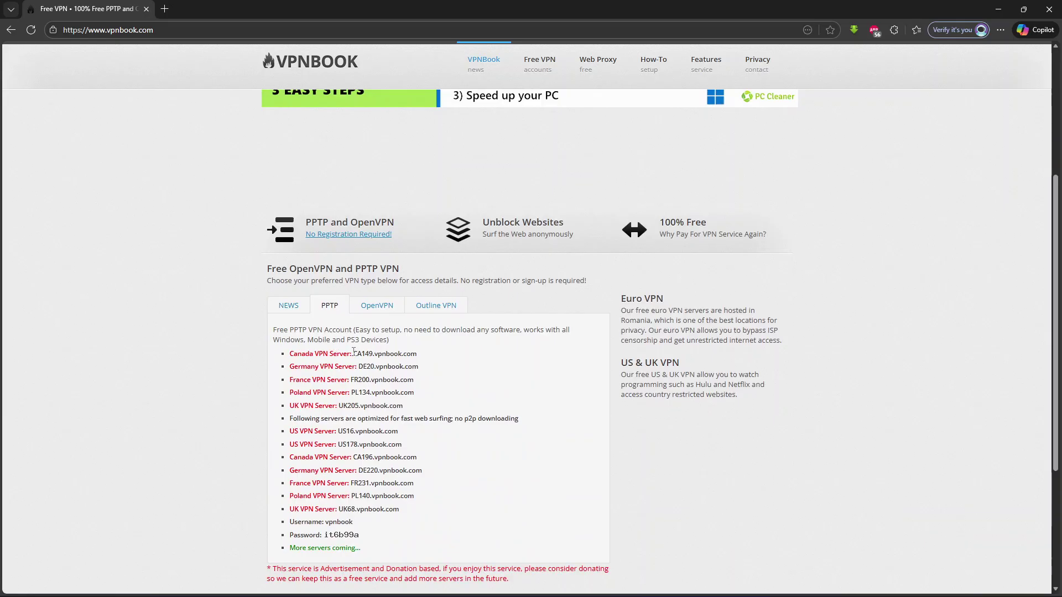
pyautogui.moveTo(353, 354); pyautogui.dragTo(420, 353)
pyautogui.hotkey('ctrl', 'c')
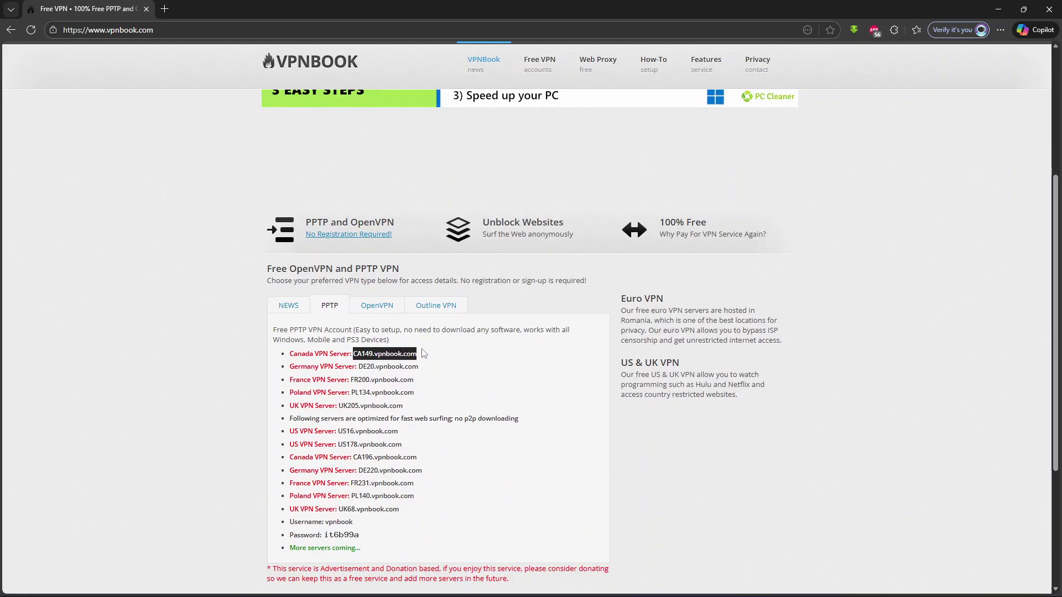
# Paste CA149.vpnbook.com into the VPN form's server name or address field
pyautogui.doubleClick(501, 6)
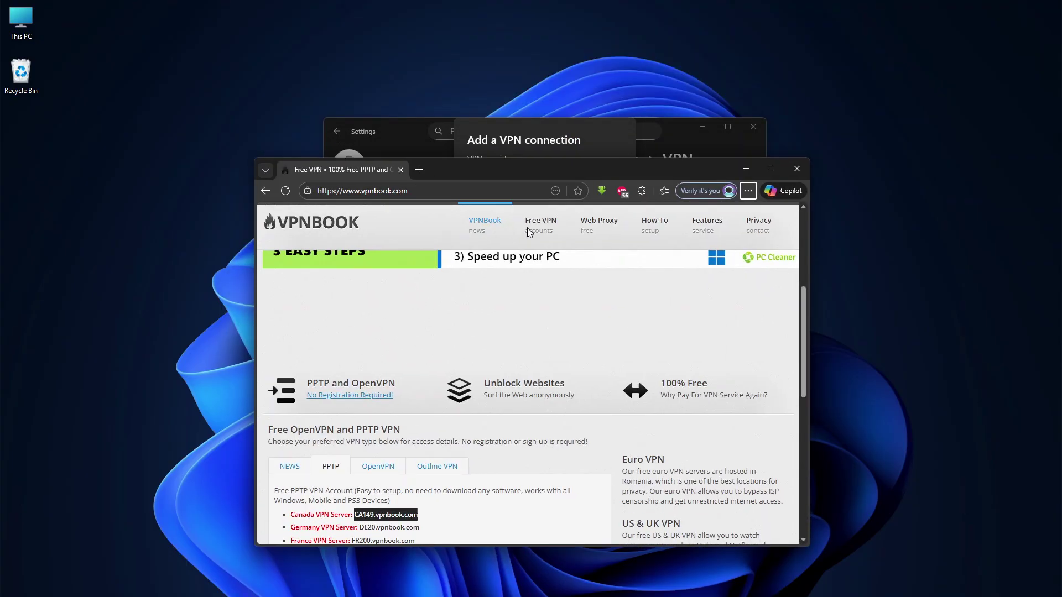
pyautogui.click(532, 143)
pyautogui.click(501, 271)
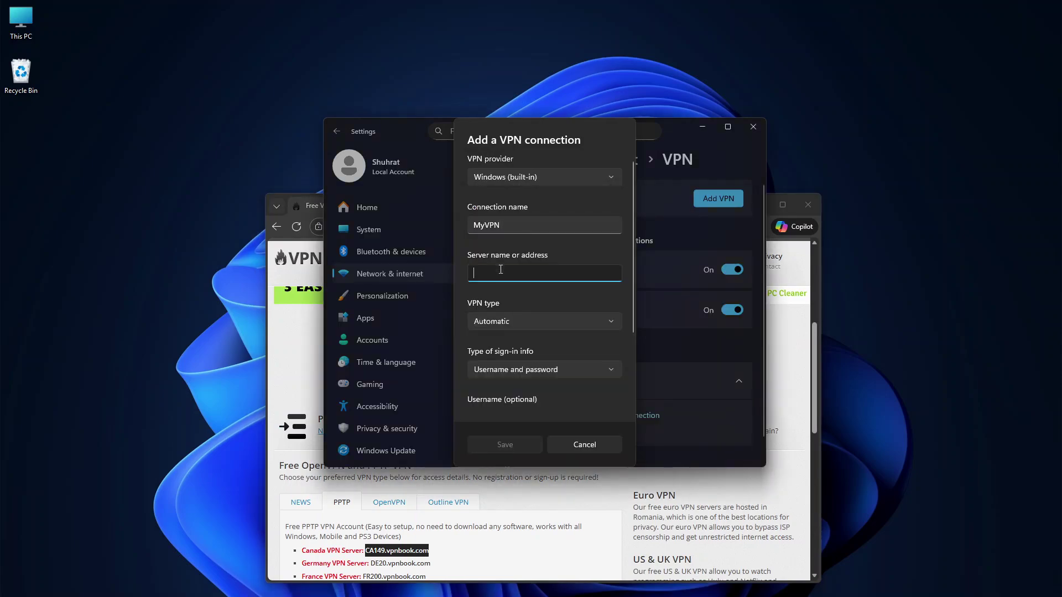
pyautogui.hotkey('ctrl', 'v')
pyautogui.scroll(-2, 505, 336)
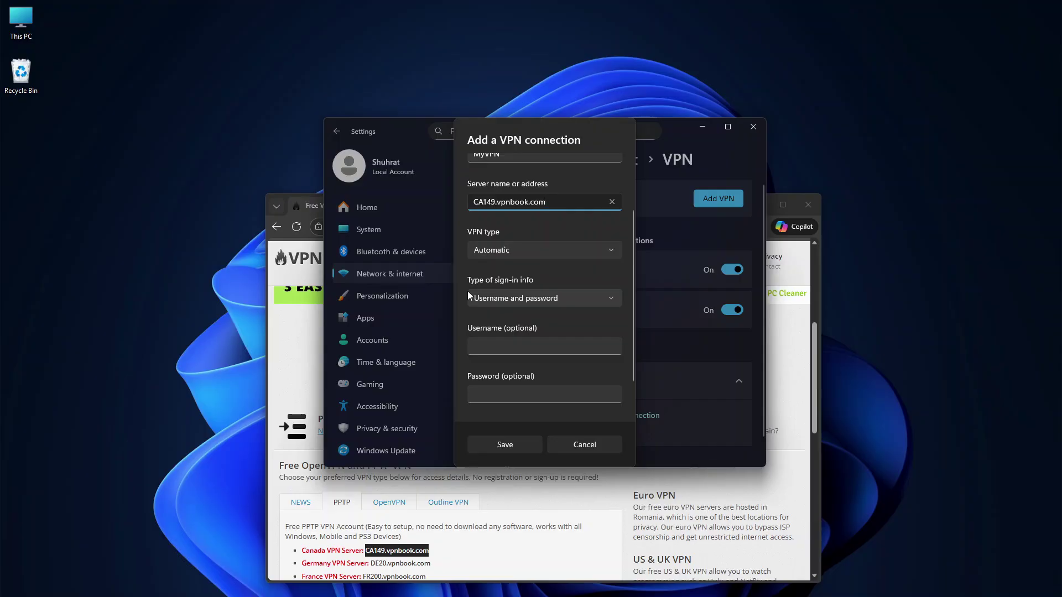
pyautogui.scroll(-1, 467, 290)
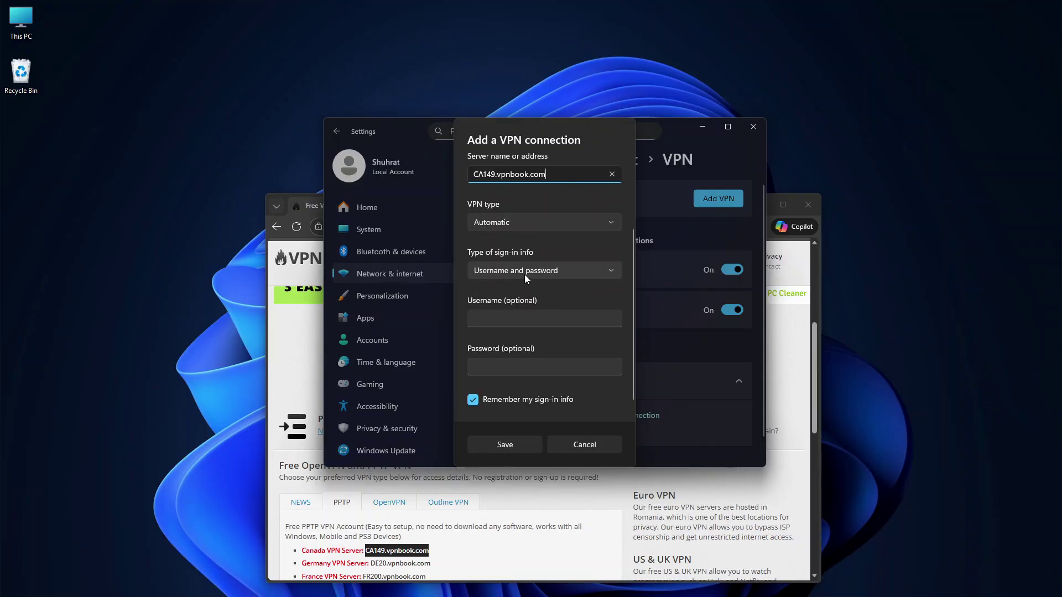
# Copy the VPNBook username from the website and paste it into the Username field
pyautogui.click(429, 489)
pyautogui.scroll(-3, 388, 535)
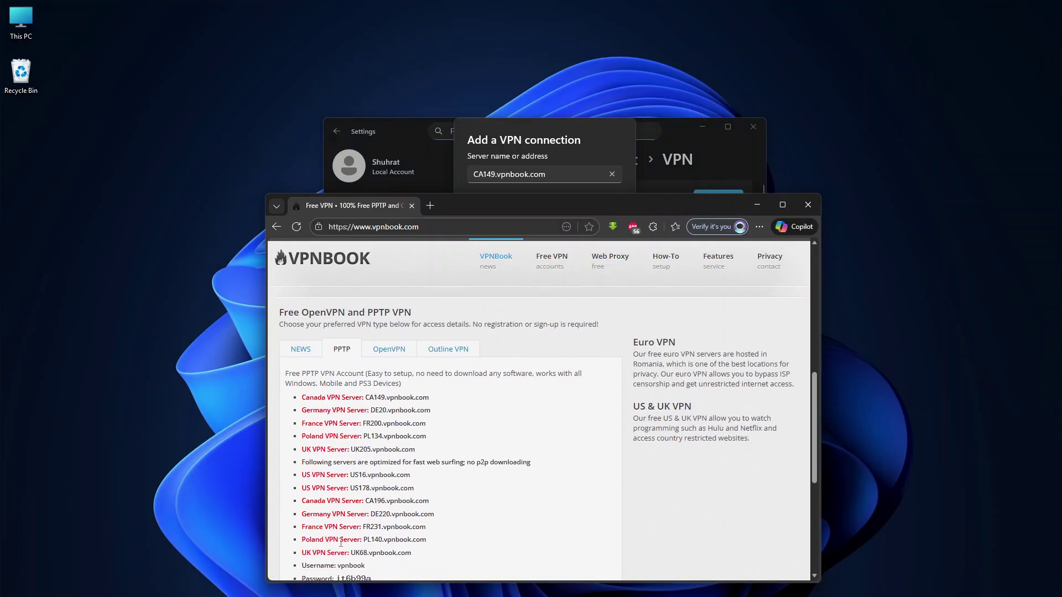
pyautogui.scroll(-3, 341, 543)
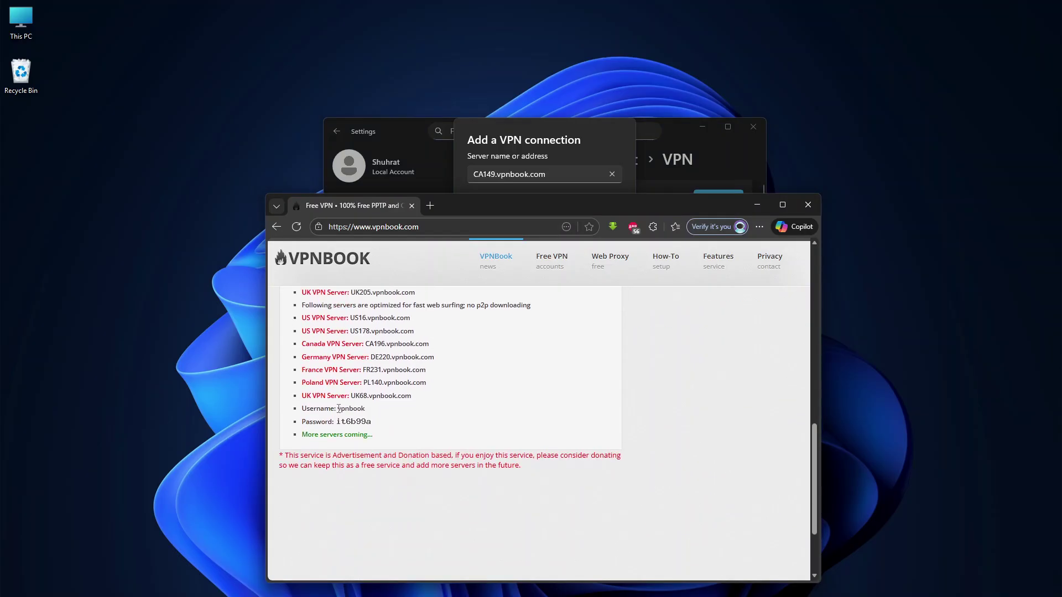
pyautogui.moveTo(338, 408); pyautogui.dragTo(376, 411)
pyautogui.hotkey('ctrl', 'c')
pyautogui.click(501, 156)
pyautogui.click(487, 324)
pyautogui.hotkey('ctrl', 'v')
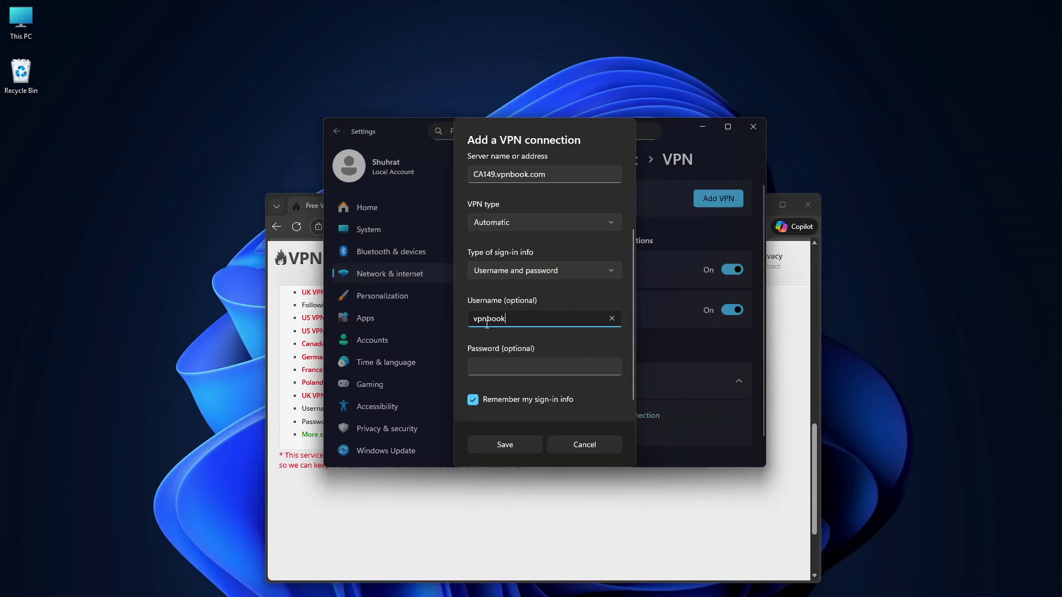
pyautogui.click(624, 130)
# Enter the password listed on the VPNBook page into the Password field
pyautogui.click(581, 481)
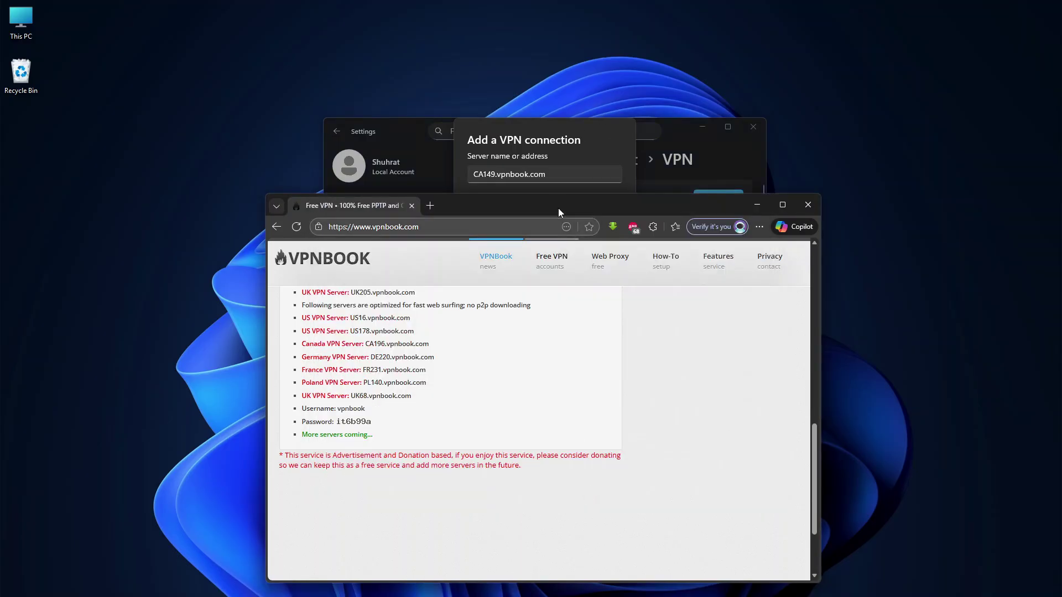
pyautogui.moveTo(552, 214); pyautogui.dragTo(539, 367)
pyautogui.click(518, 301)
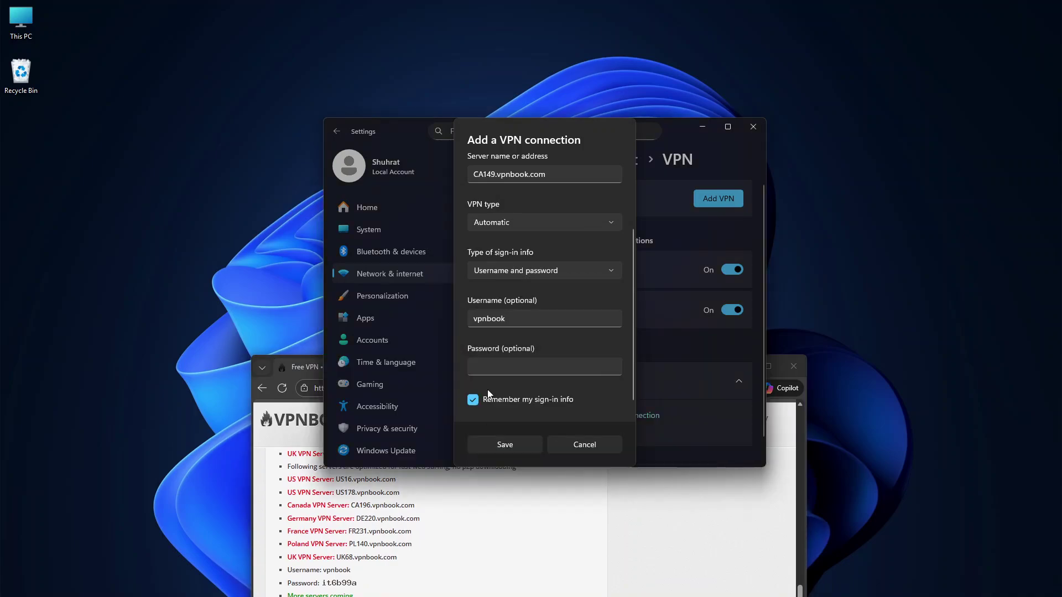
pyautogui.click(492, 365)
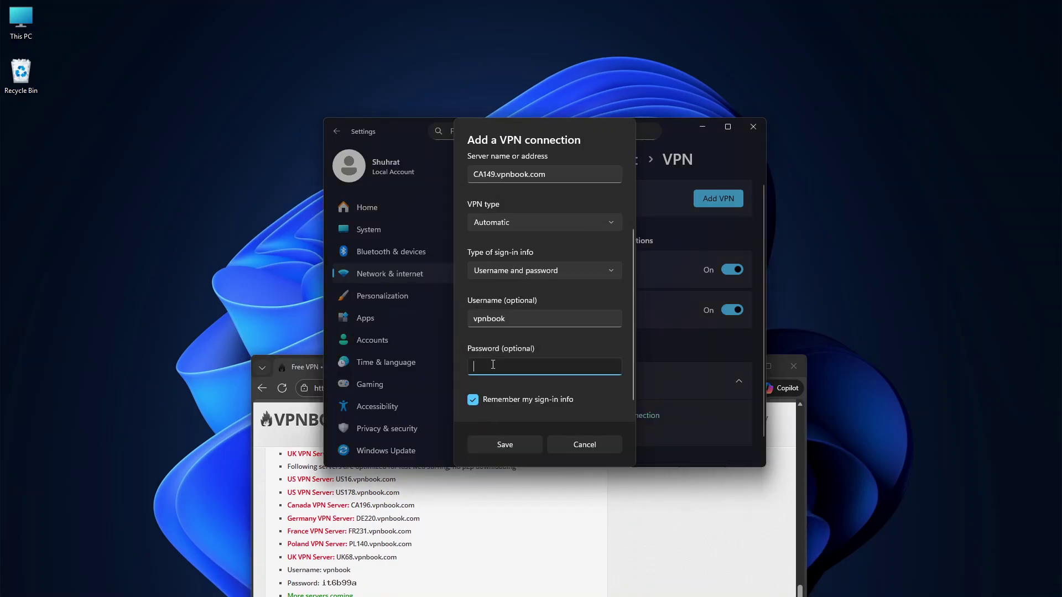
pyautogui.write('it6b99a')
# Verify the password, save MyVPN, and connect it until it shows Connected
pyautogui.click(612, 367)
pyautogui.click(518, 445)
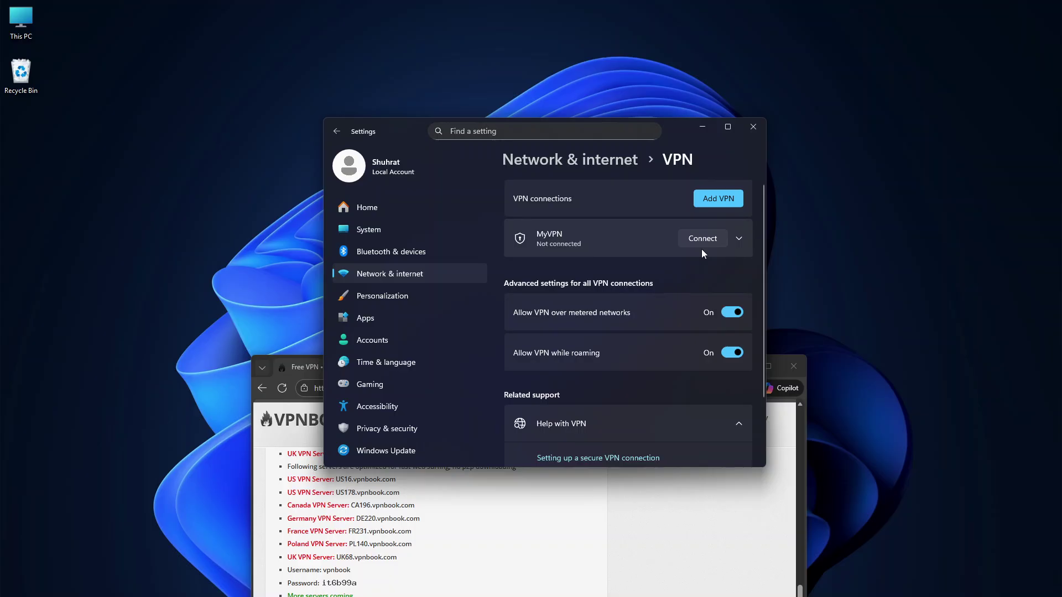
pyautogui.click(737, 238)
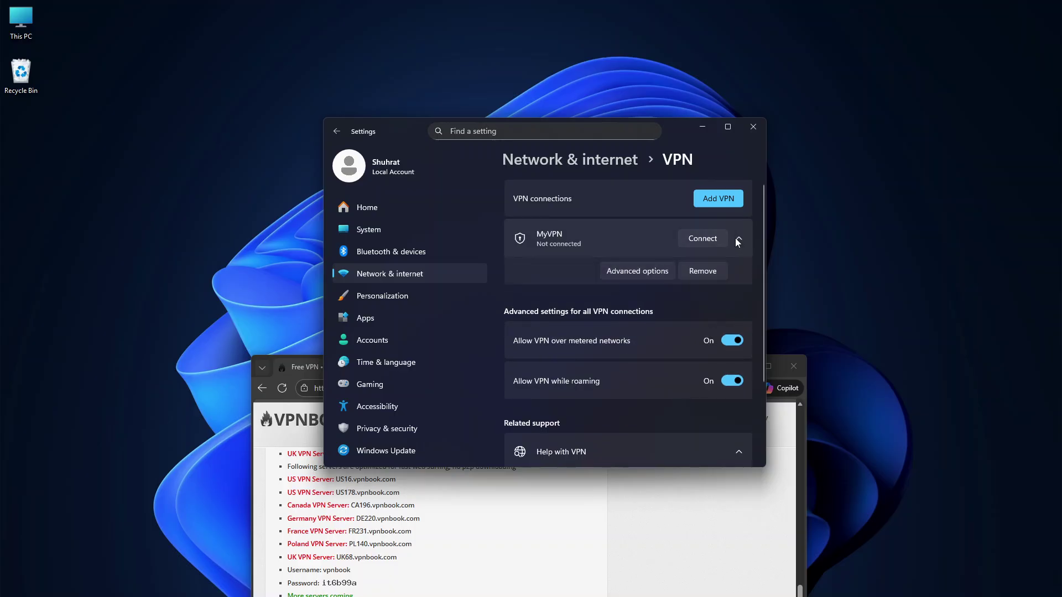
pyautogui.click(706, 240)
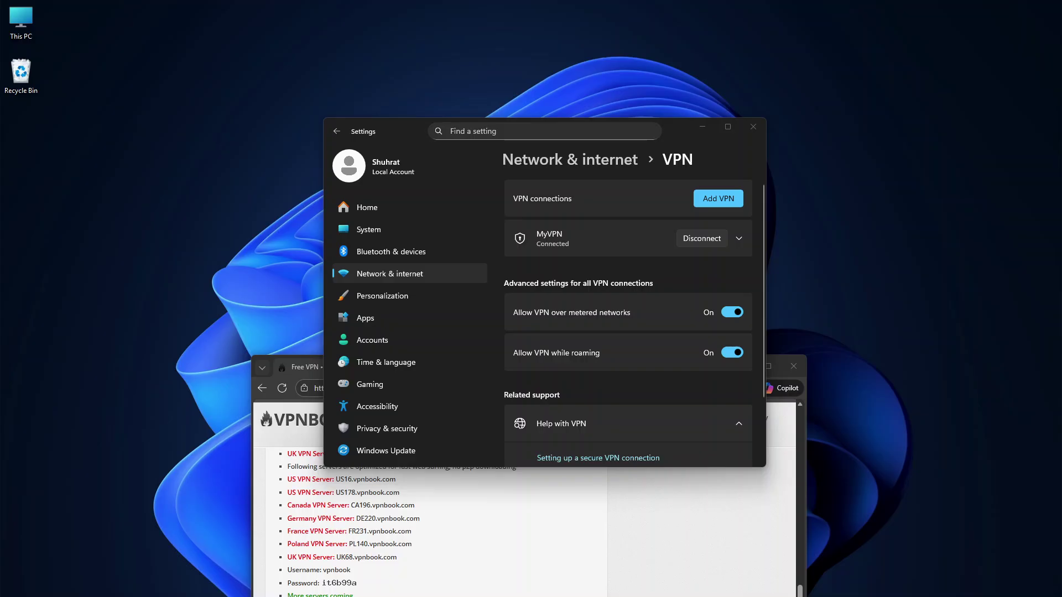
pyautogui.click(533, 484)
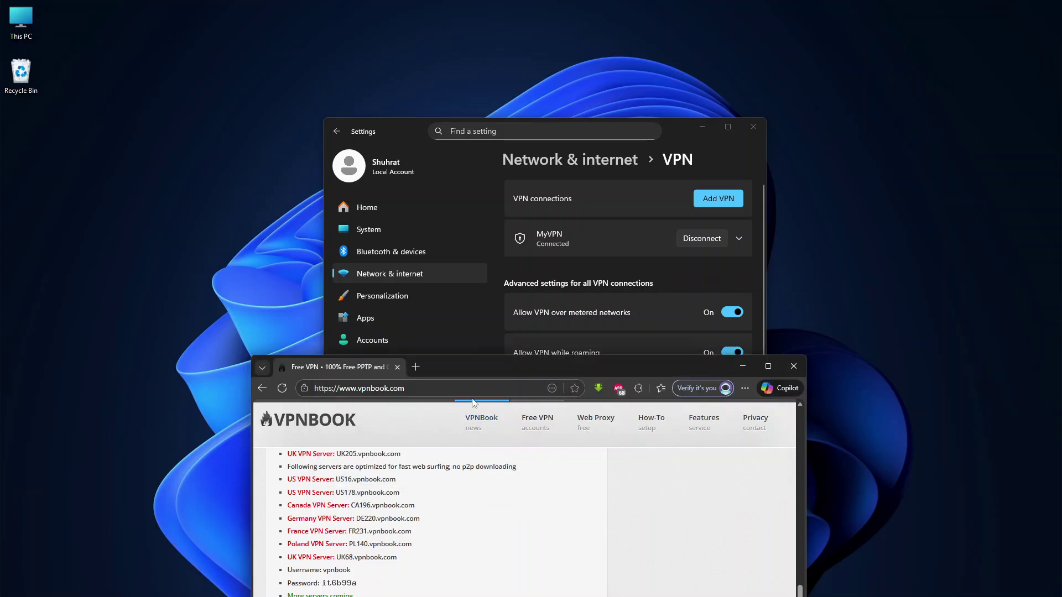
# In a new tab, load the whatismyipaddress.com IP lookup page
pyautogui.click(415, 367)
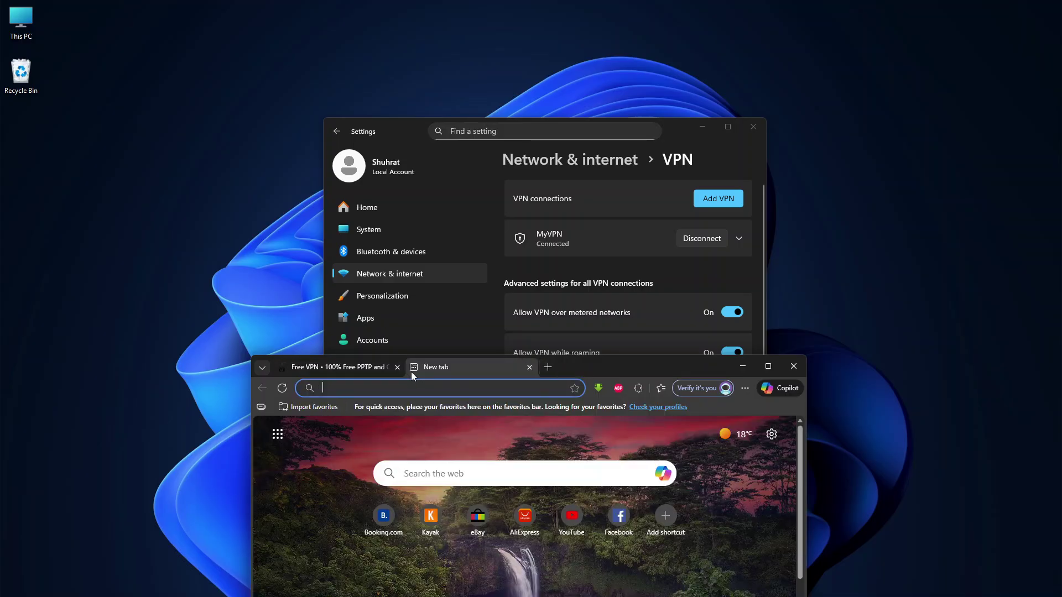
pyautogui.write('whats')
pyautogui.press('BackSpace')
pyautogui.press('BackSpace')
pyautogui.write('ismy')
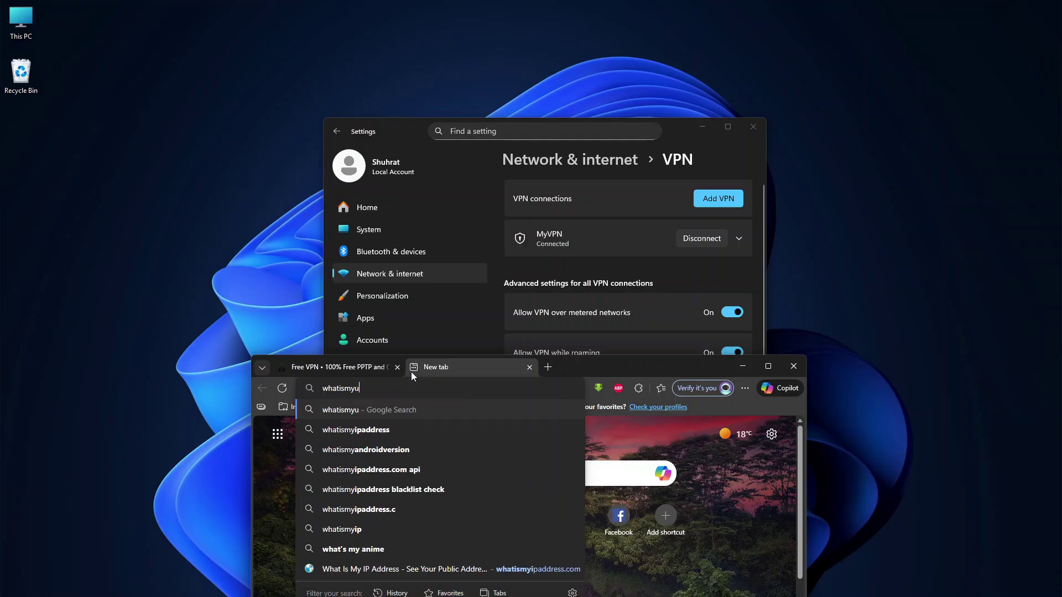
pyautogui.write('ip')
pyautogui.press('Up')
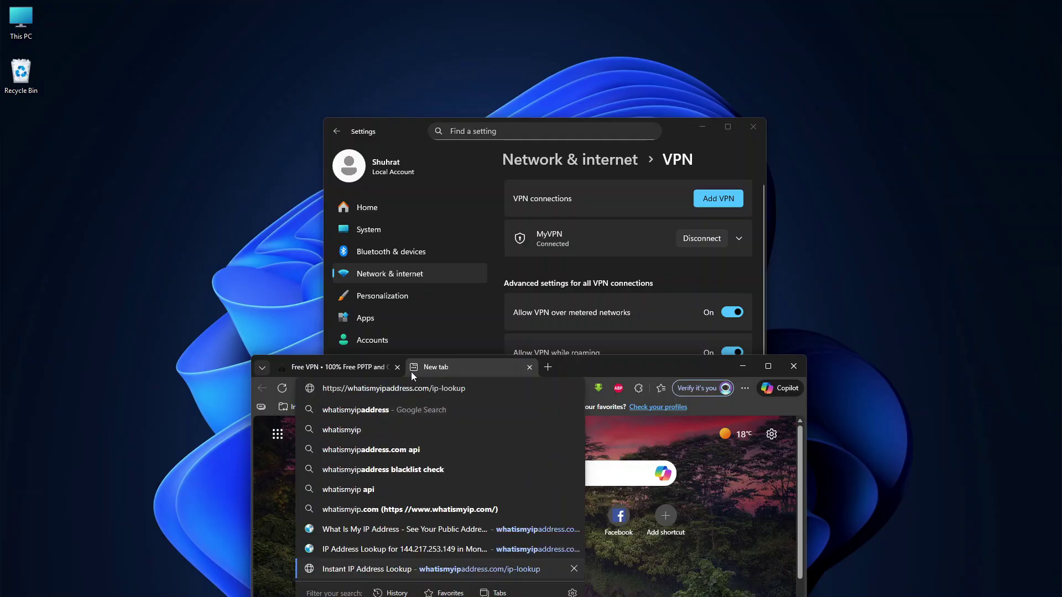
pyautogui.press('Return')
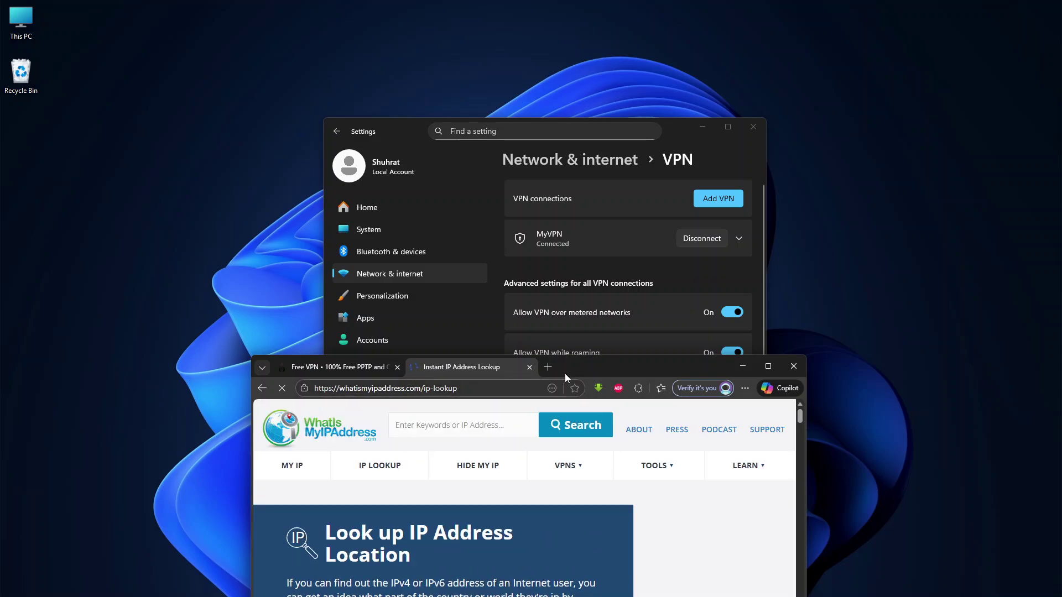
# Maximize Edge and open the details for IP 144.217.253.149 in Montreal, Canada
pyautogui.moveTo(622, 366); pyautogui.dragTo(664, 79)
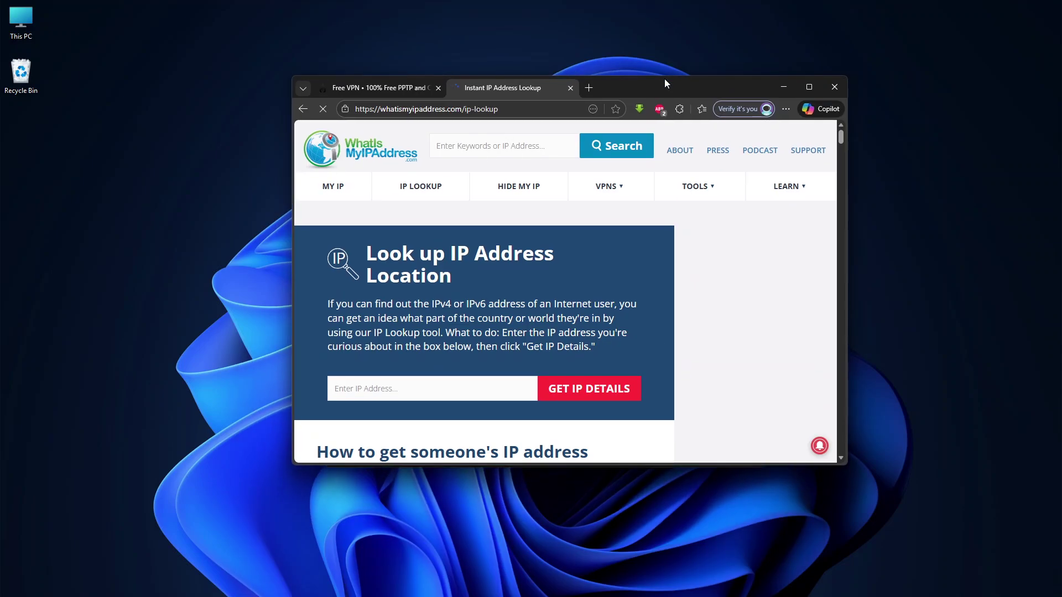
pyautogui.click(808, 86)
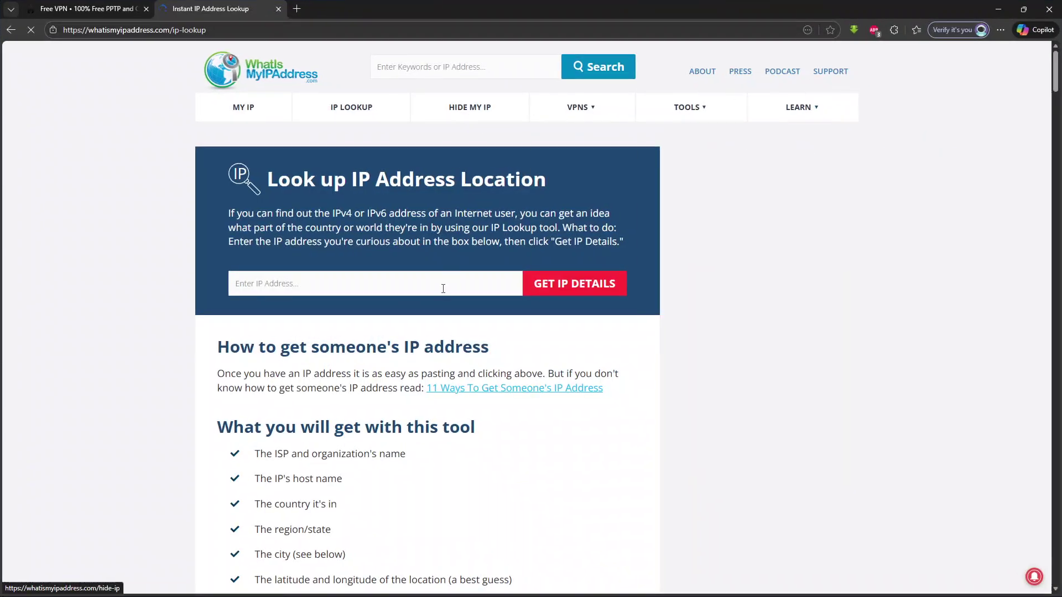
pyautogui.click(253, 111)
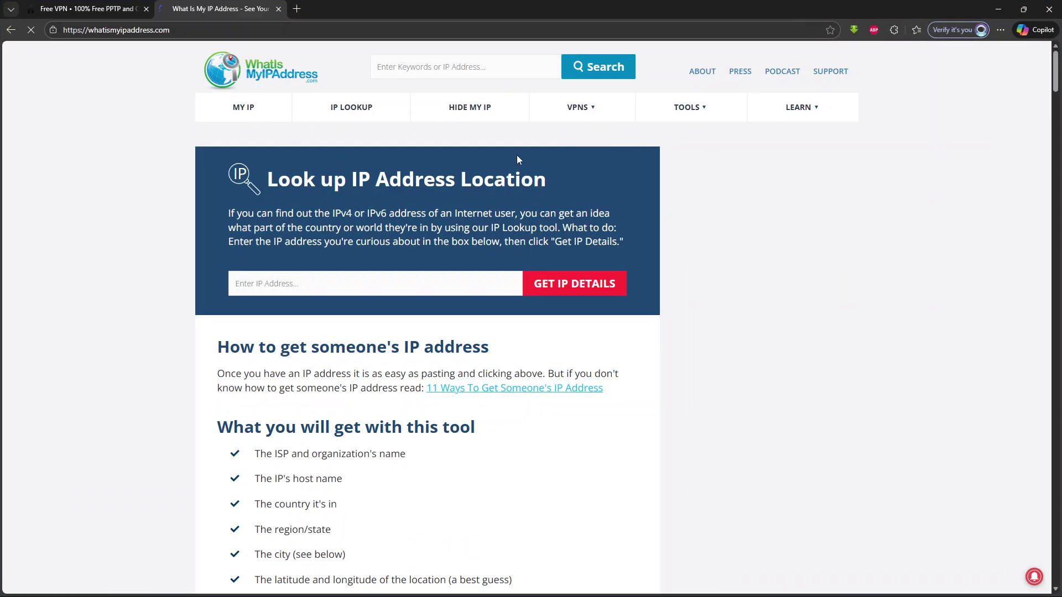
pyautogui.moveTo(626, 102)
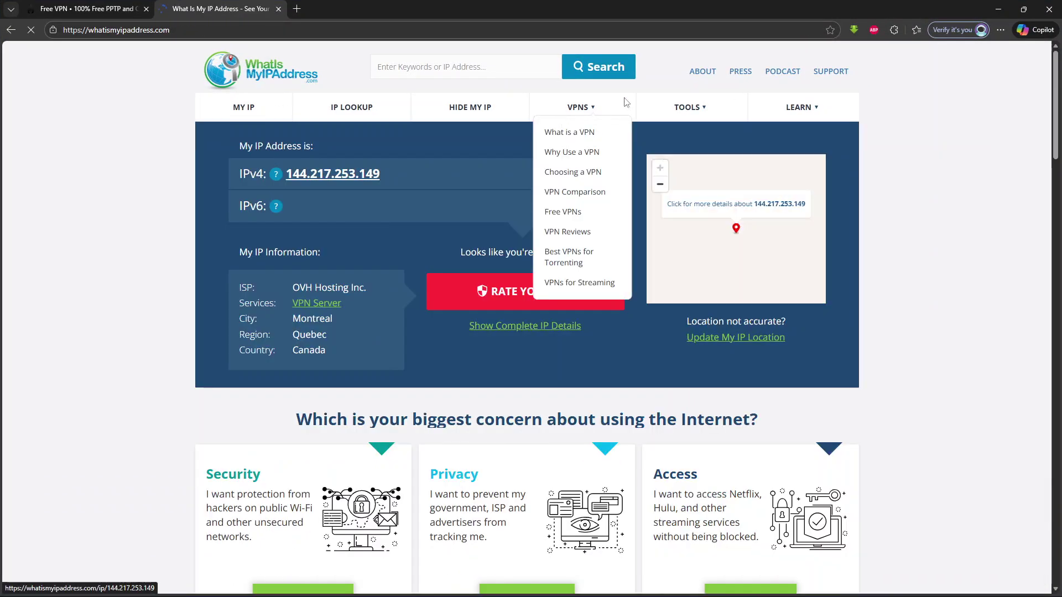
pyautogui.click(784, 206)
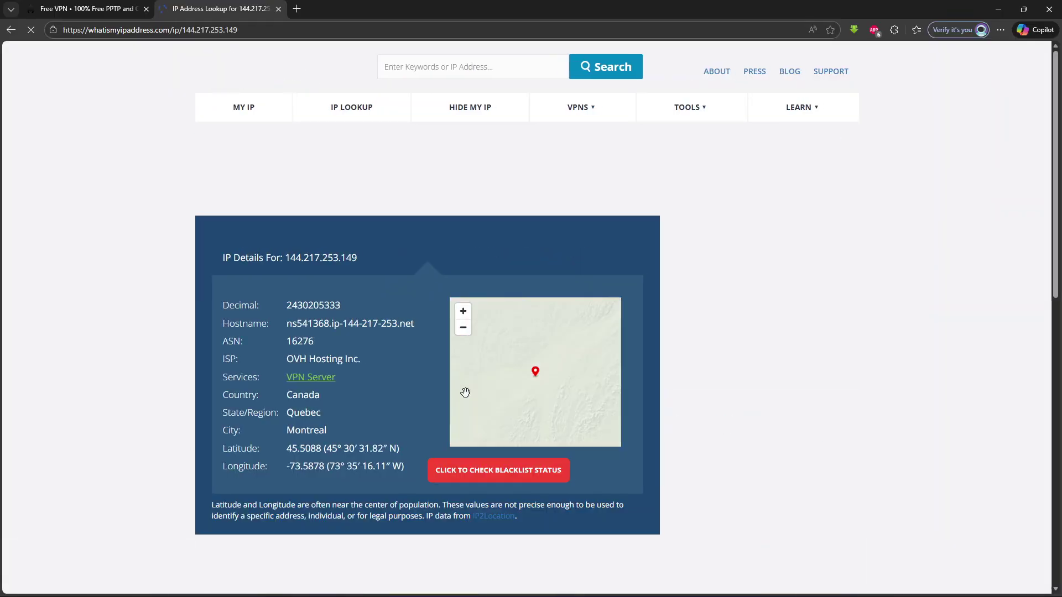